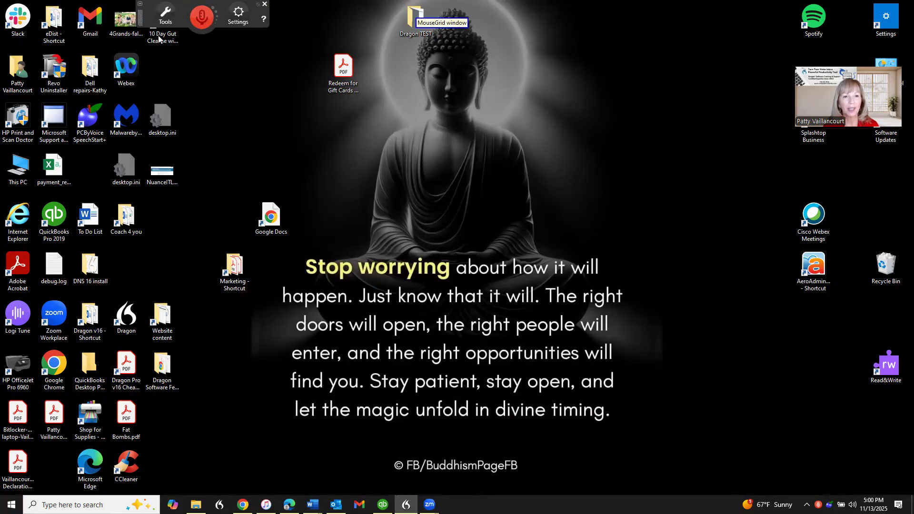
Turn on the dictation microphone and open a blank, maximized workbook in Microsoft Excel
{"action": "left_click", "coordinate": [200, 21]}
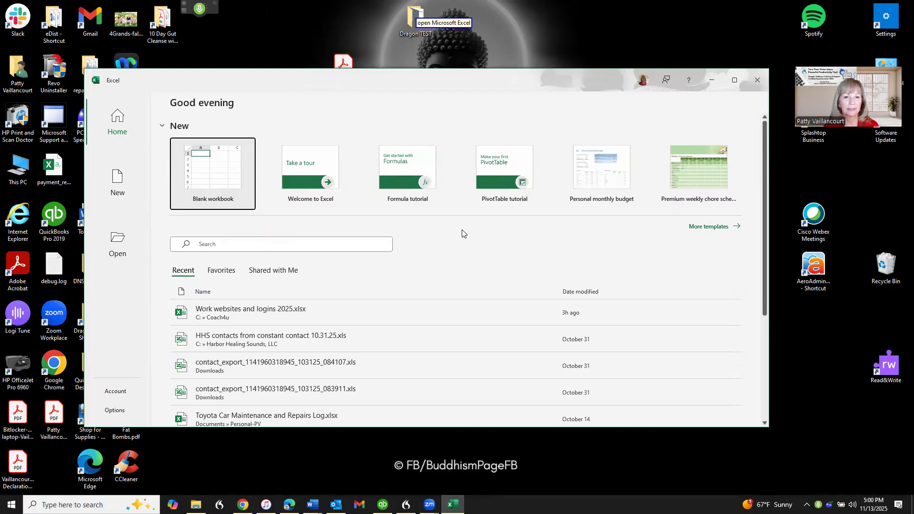
{"action": "key", "text": "Return"}
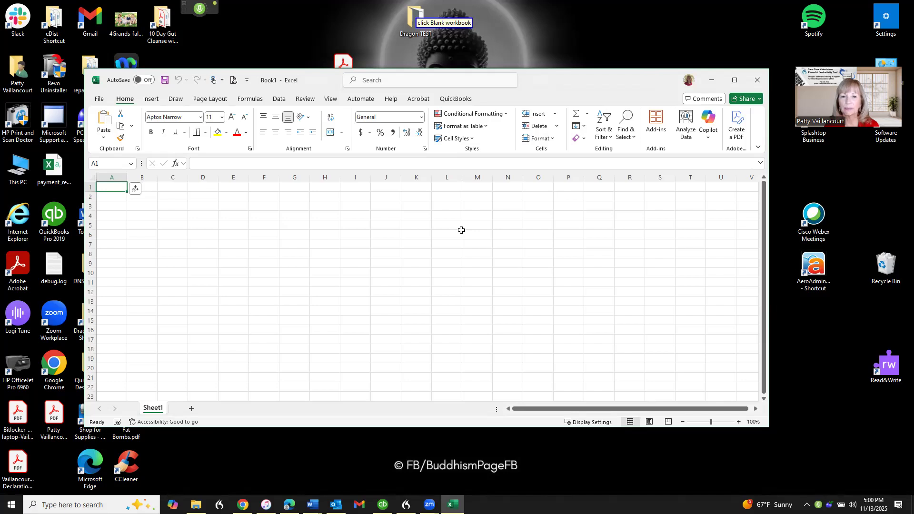
{"action": "key", "text": "super+Up"}
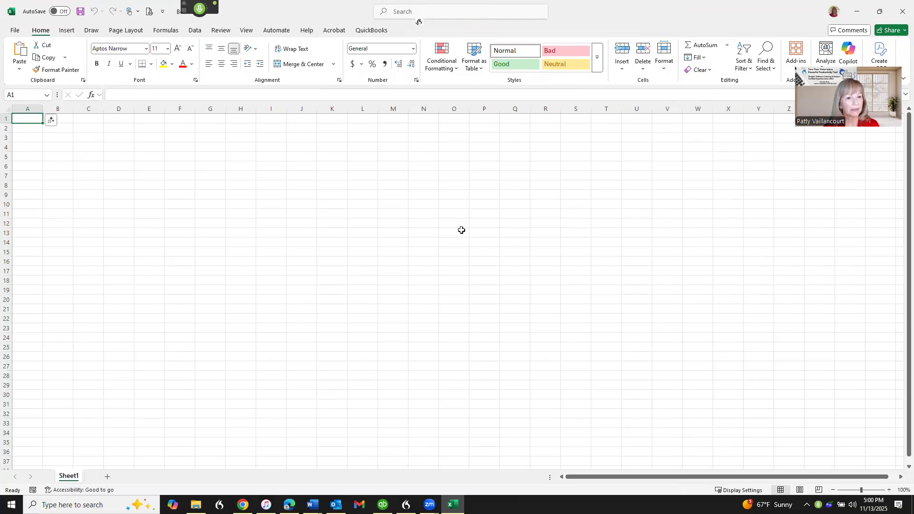
Enter the title Regional Sales Report in A1 and the labels East Coast, West Coast, Southern and Northern in A3 to A6
{"action": "type", "text": "Regional sales reportRegional Sales Report"}
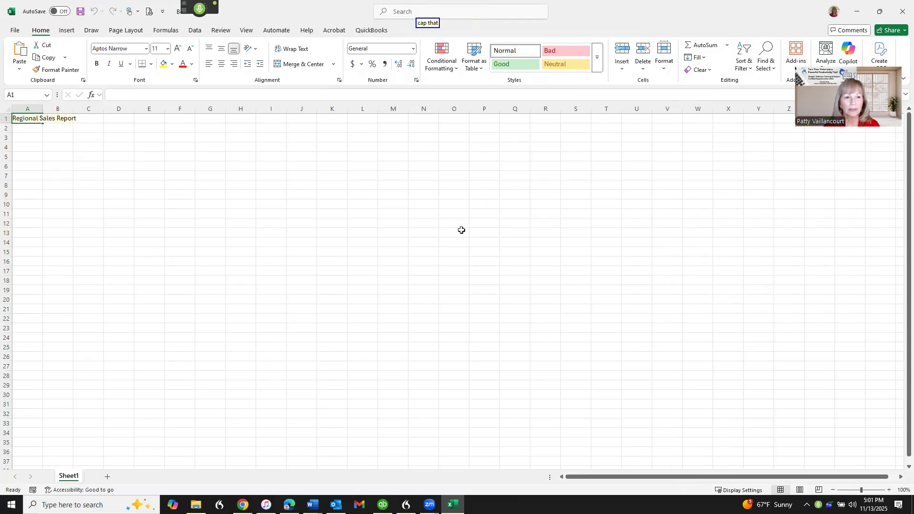
{"action": "key", "text": "Return"}
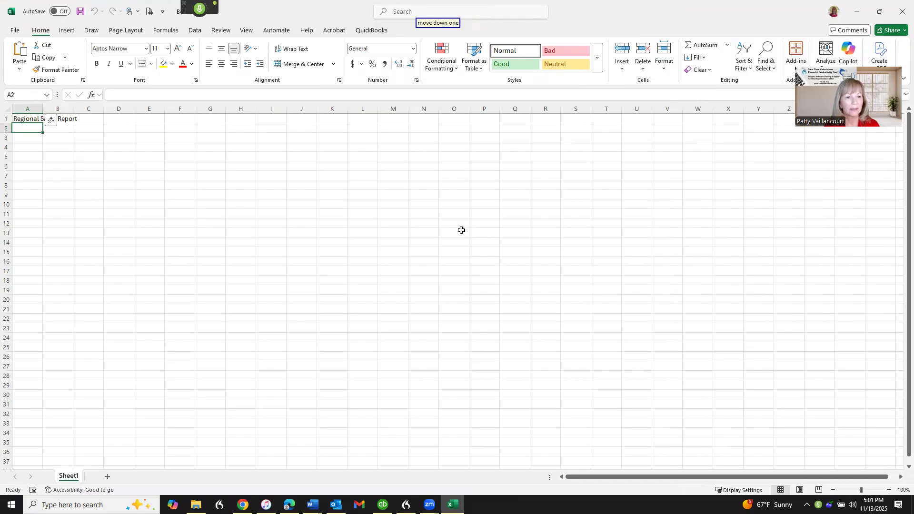
{"action": "key", "text": "Down"}
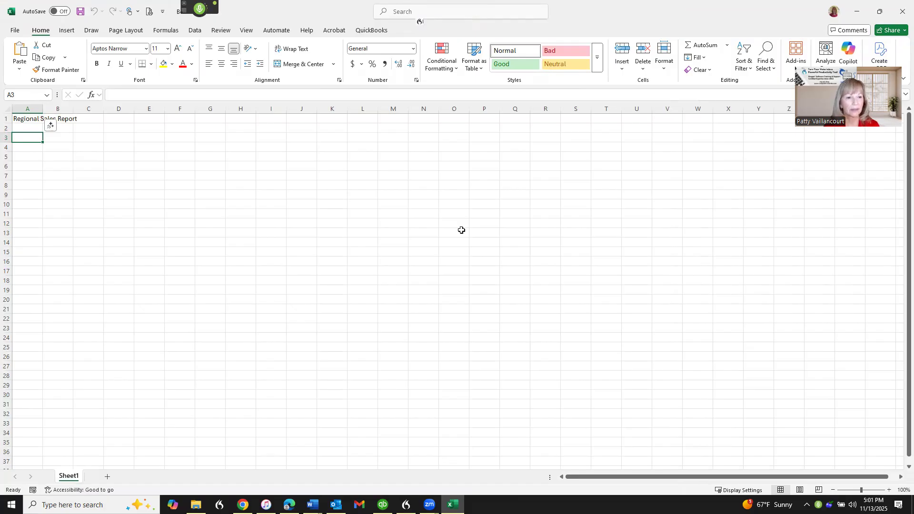
{"action": "type", "text": "East Coast"}
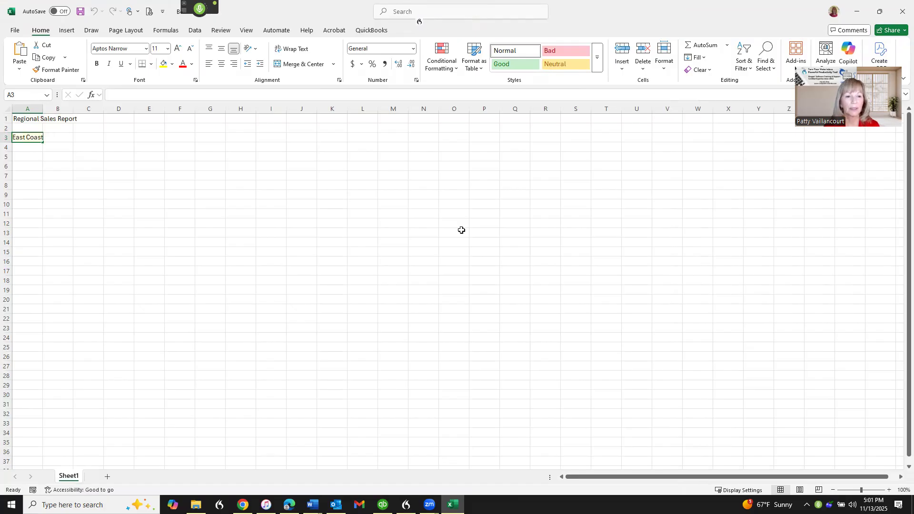
{"action": "key", "text": "Down"}
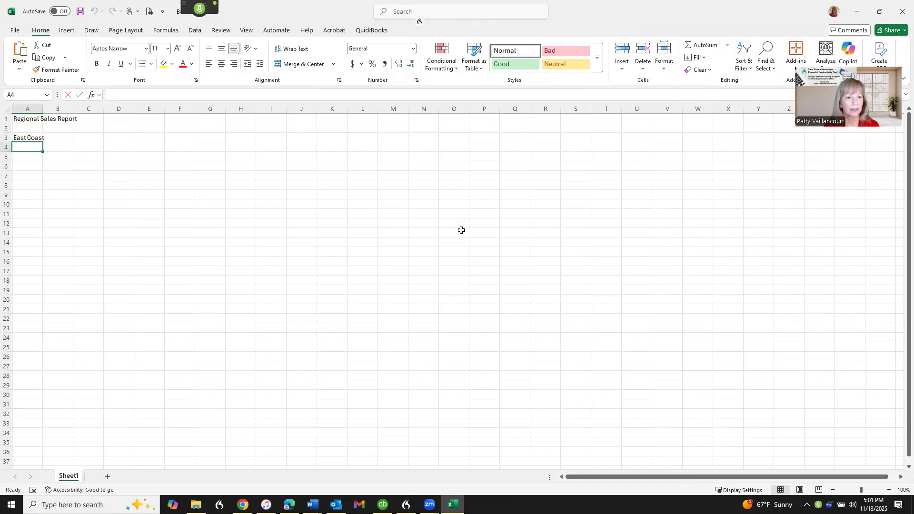
{"action": "type", "text": "West Coast"}
{"action": "key", "text": "Down"}
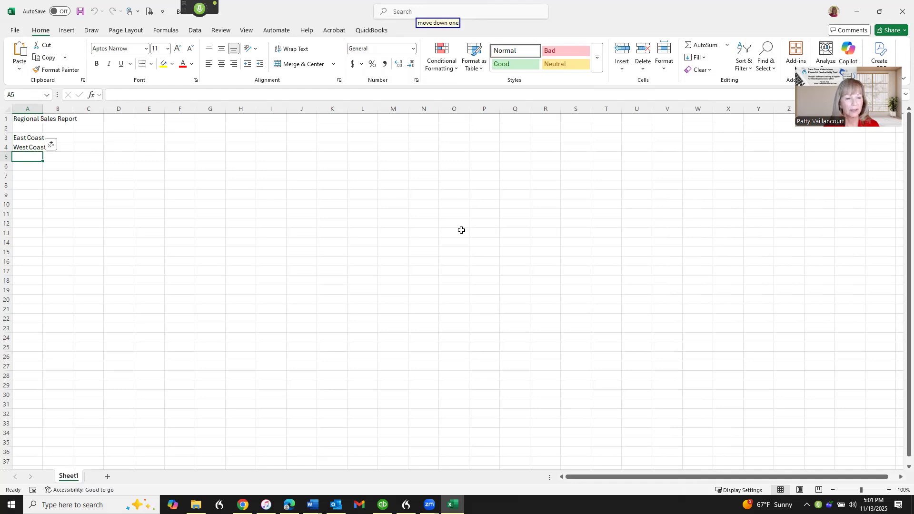
{"action": "type", "text": "Southern"}
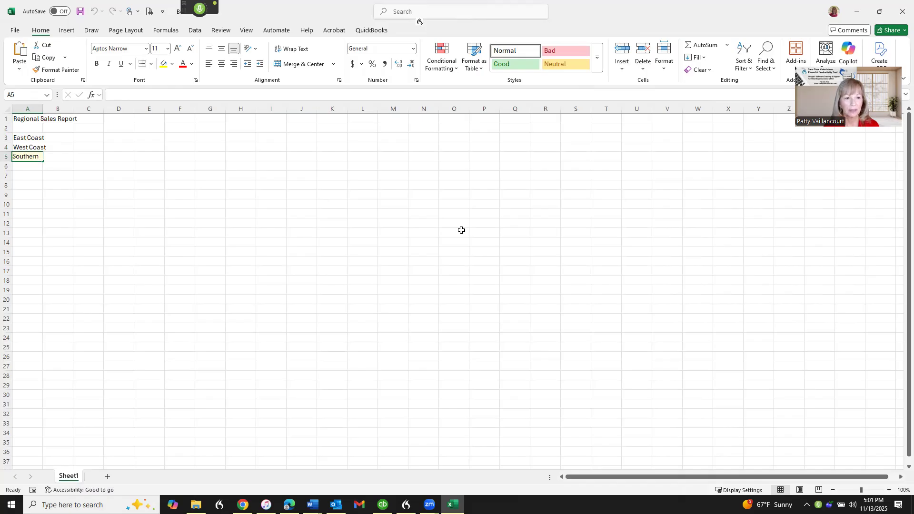
{"action": "key", "text": "Down"}
{"action": "type", "text": "Northern"}
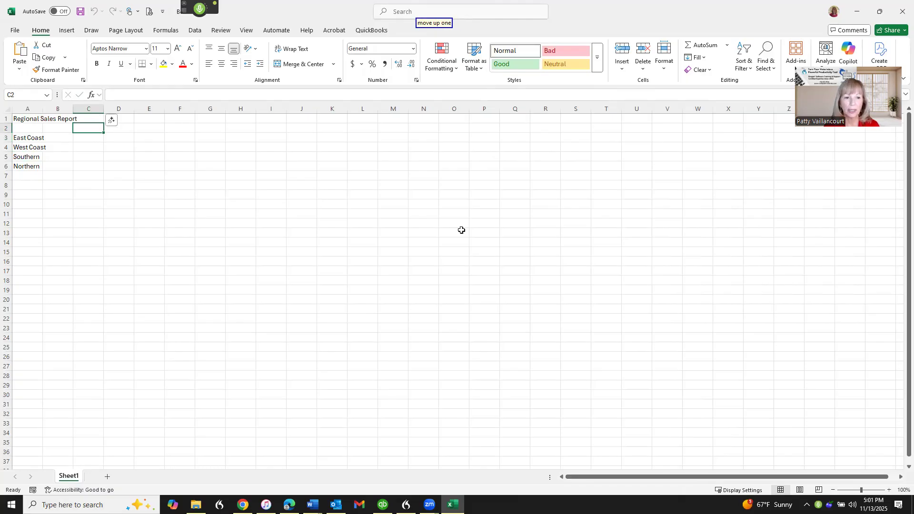
Add the column headings Q1 in C2, Q2 in D2 and Total in G2
{"action": "type", "text": "Q1"}
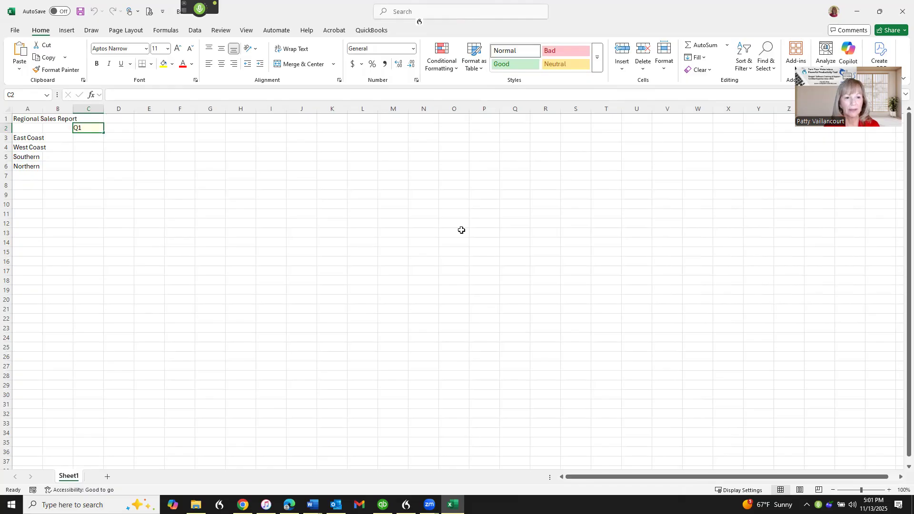
{"action": "key", "text": "Tab"}
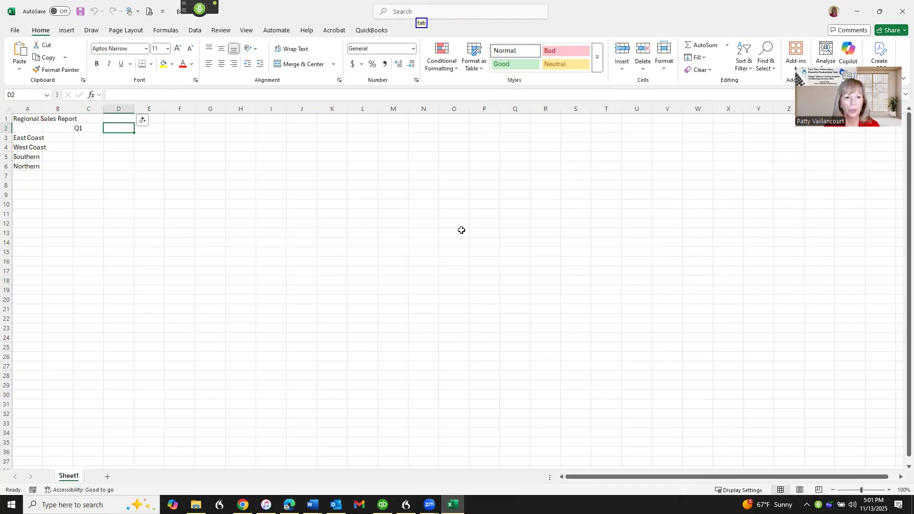
{"action": "type", "text": "Q2"}
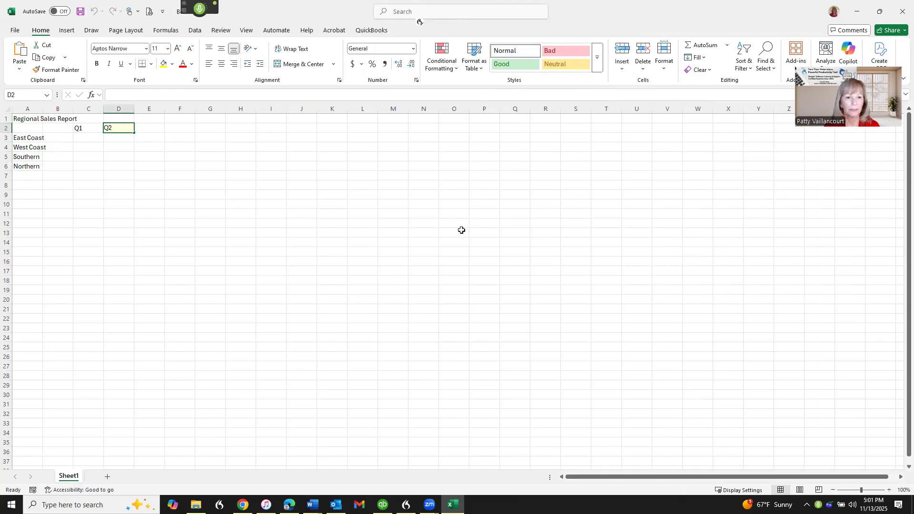
{"action": "key", "text": "Tab"}
{"action": "key", "text": "Tab"}
{"action": "key", "text": "Tab"}
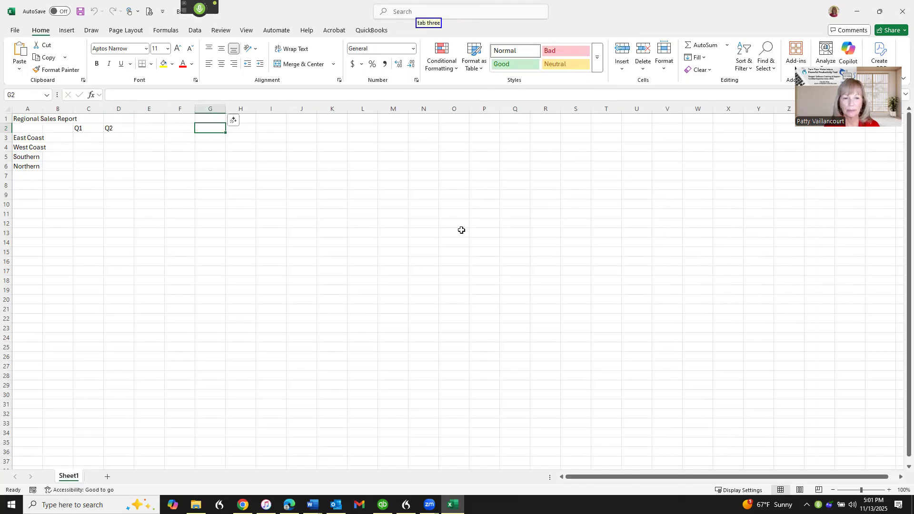
{"action": "type", "text": "Total"}
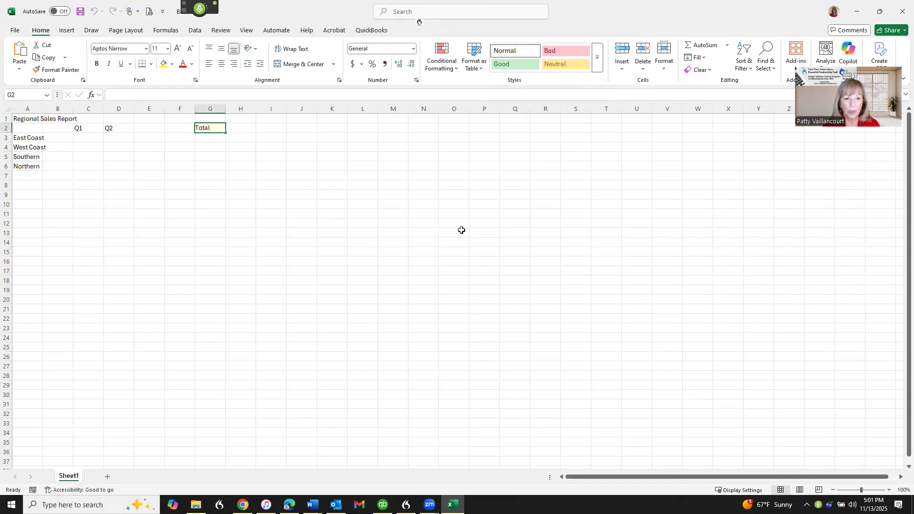
Fill in the Q1 figures 20,595.62, 10,764.64, 6500.62 and 3542.64 in cells C3 to C6
{"action": "key", "text": "ctrl+g"}
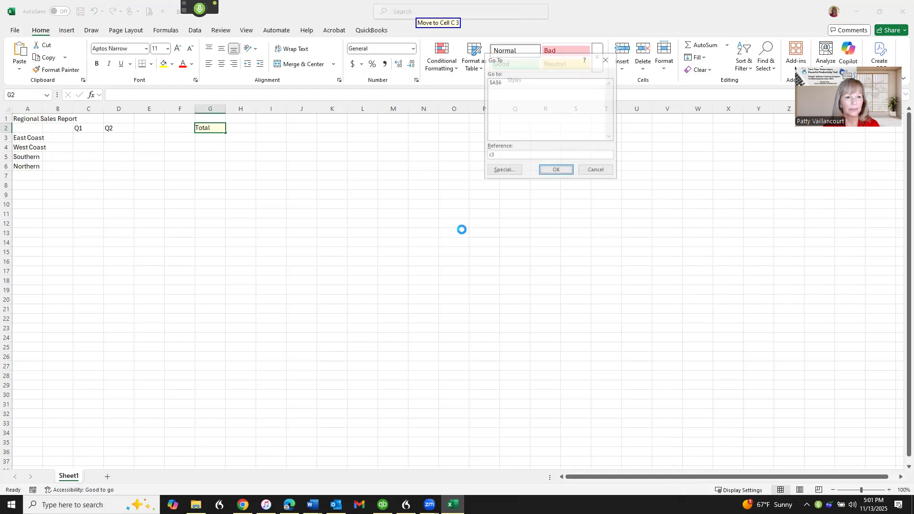
{"action": "type", "text": "C3"}
{"action": "key", "text": "Return"}
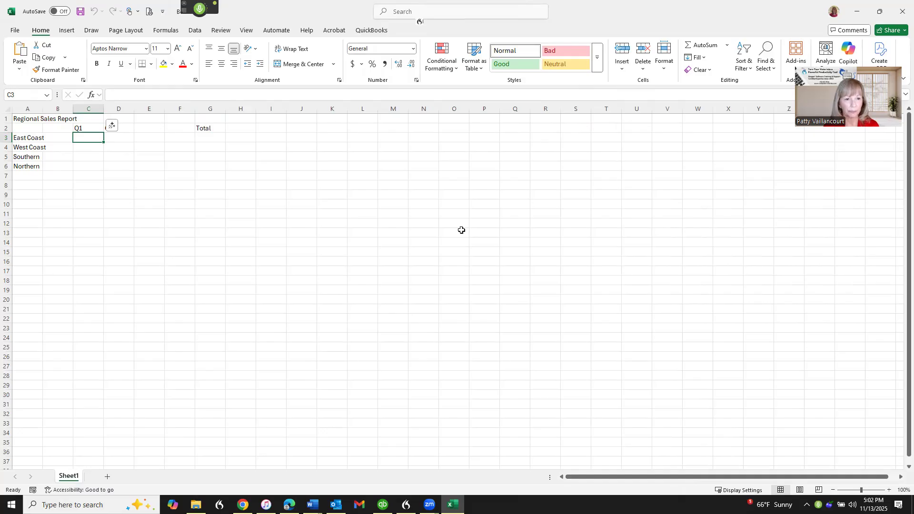
{"action": "type", "text": "20,595.62"}
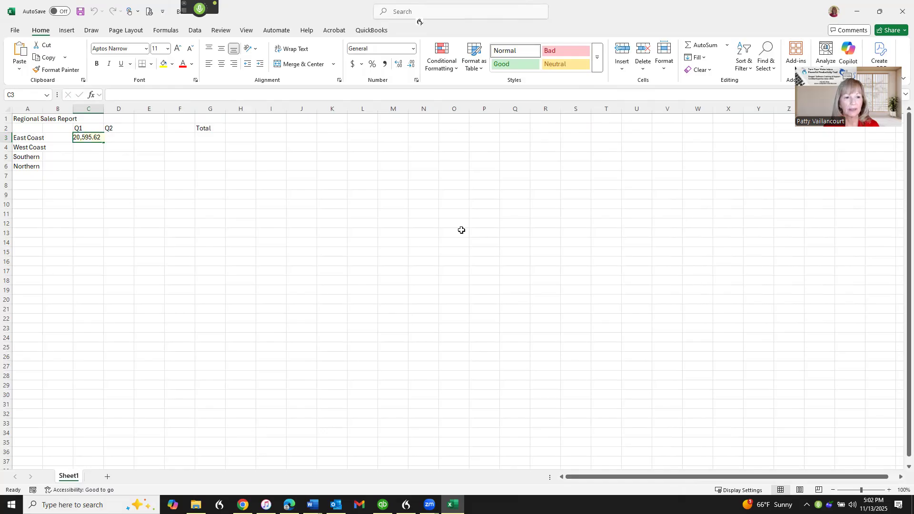
{"action": "key", "text": "Down"}
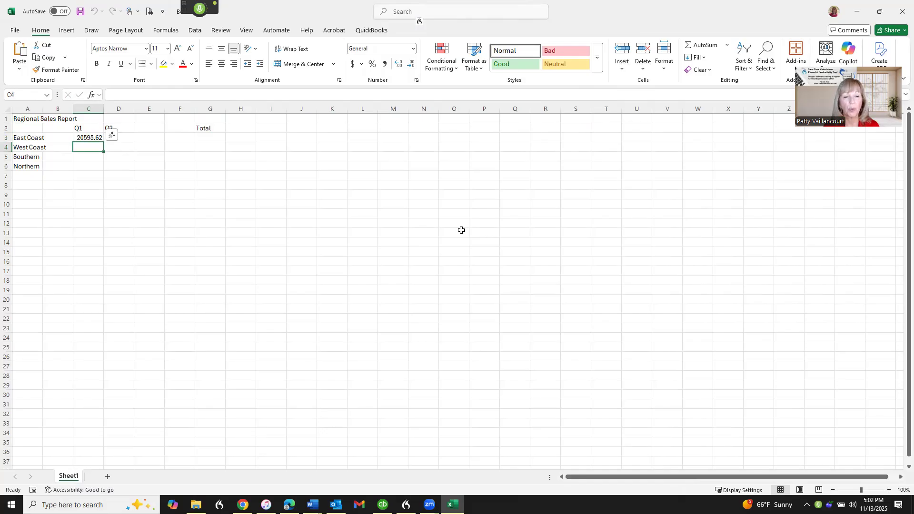
{"action": "type", "text": "10,764.64"}
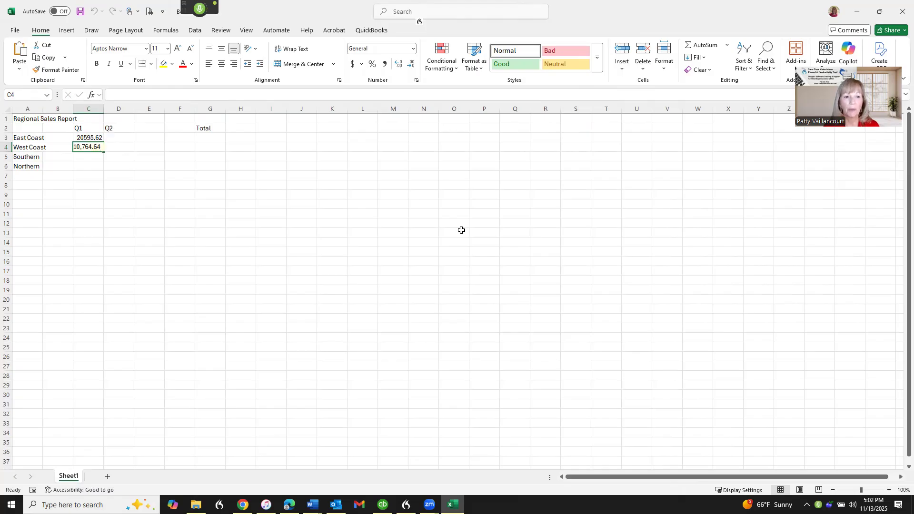
{"action": "key", "text": "Return"}
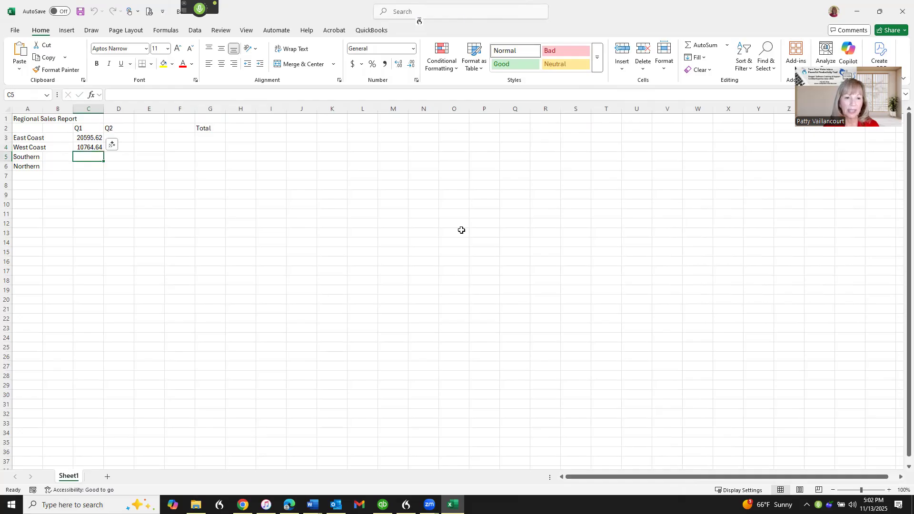
{"action": "type", "text": "6500.62"}
{"action": "key", "text": "Return"}
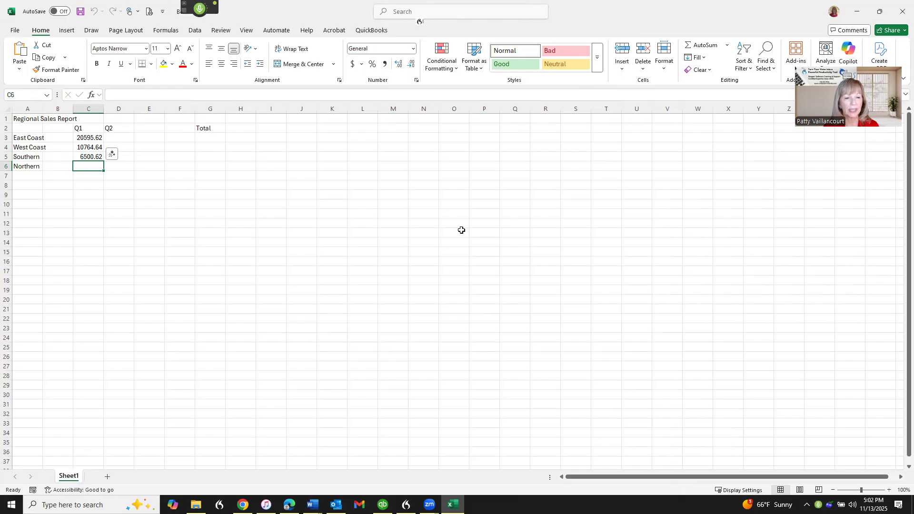
{"action": "key", "text": "F2"}
{"action": "type", "text": "3542.64"}
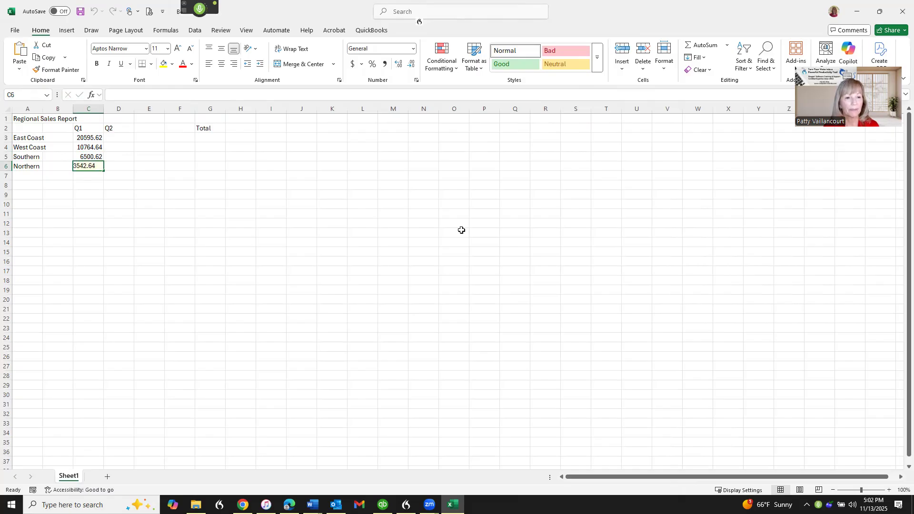
{"action": "key", "text": "Return"}
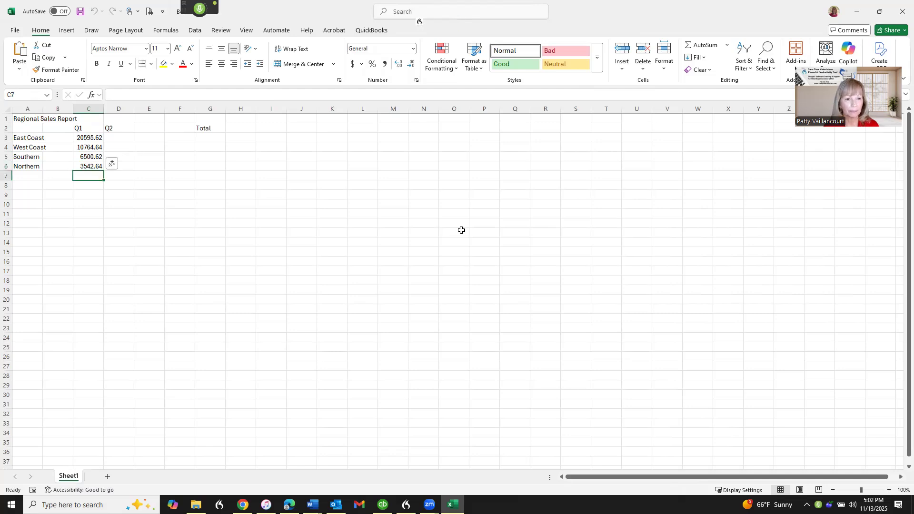
Sum cells C1 to C6 in cell C7 and select all of column C
{"action": "type", "text": "=Sum(C6:C1)"}
{"action": "key", "text": "Return"}
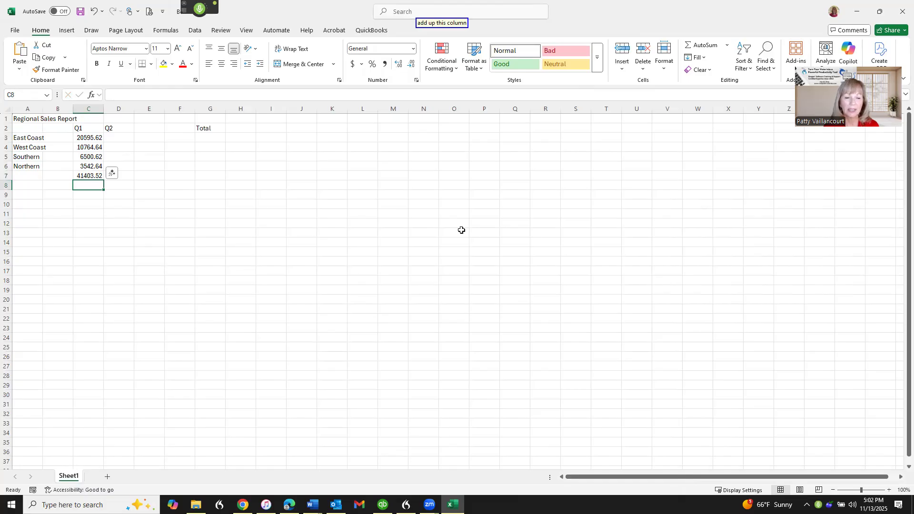
{"action": "key", "text": "ctrl+space"}
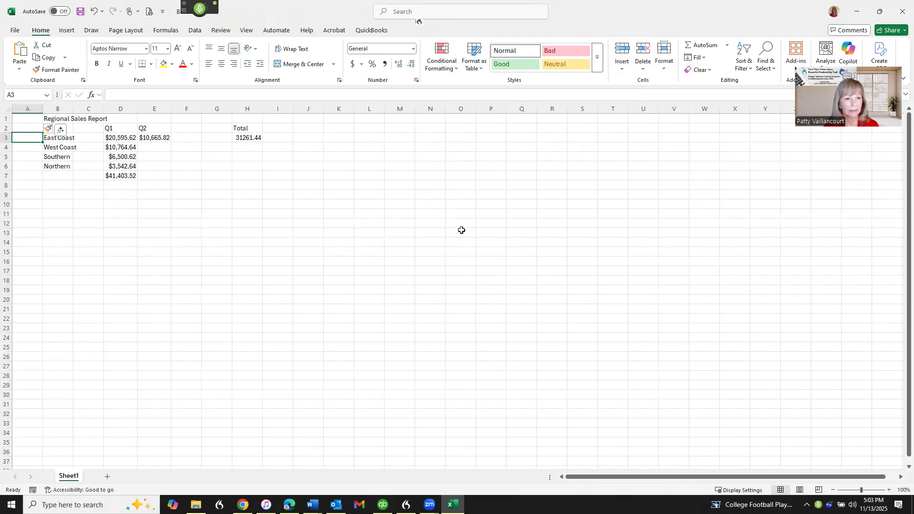
Number the four regions 1, 2, 3 and 4 in cells A3 to A6
{"action": "type", "text": "1"}
{"action": "key", "text": "Return"}
{"action": "type", "text": "2"}
{"action": "key", "text": "Return"}
{"action": "type", "text": "3"}
{"action": "key", "text": "Return"}
{"action": "type", "text": "4"}
{"action": "key", "text": "Return"}
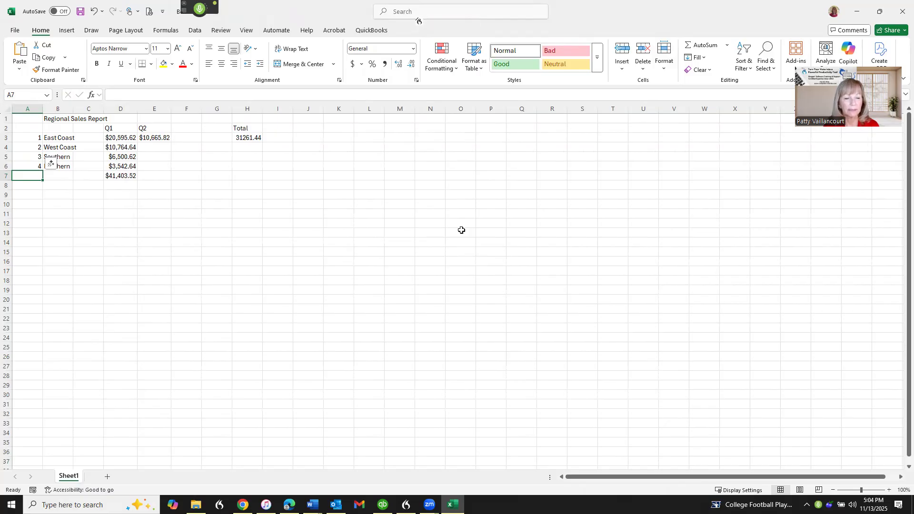
Set the width of column A to 5
{"action": "key", "text": "alt+o"}
{"action": "key", "text": "c"}
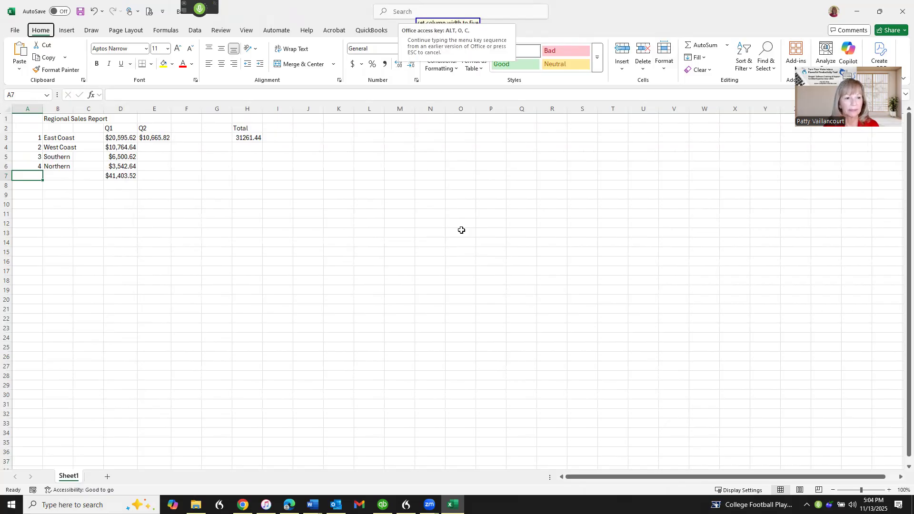
{"action": "type", "text": "w5"}
{"action": "key", "text": "Return"}
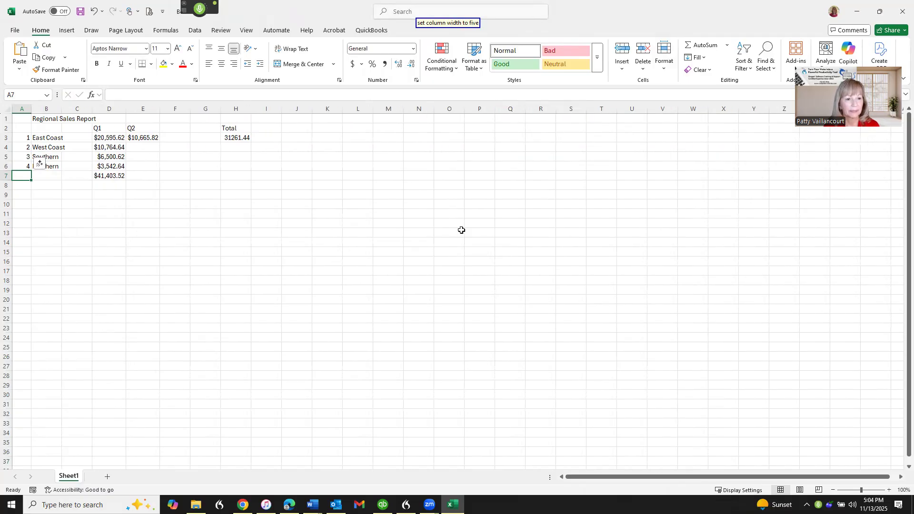
Make the Q1 total in cell D7 bold
{"action": "key", "text": "Tab"}
{"action": "key", "text": "Tab"}
{"action": "key", "text": "Tab"}
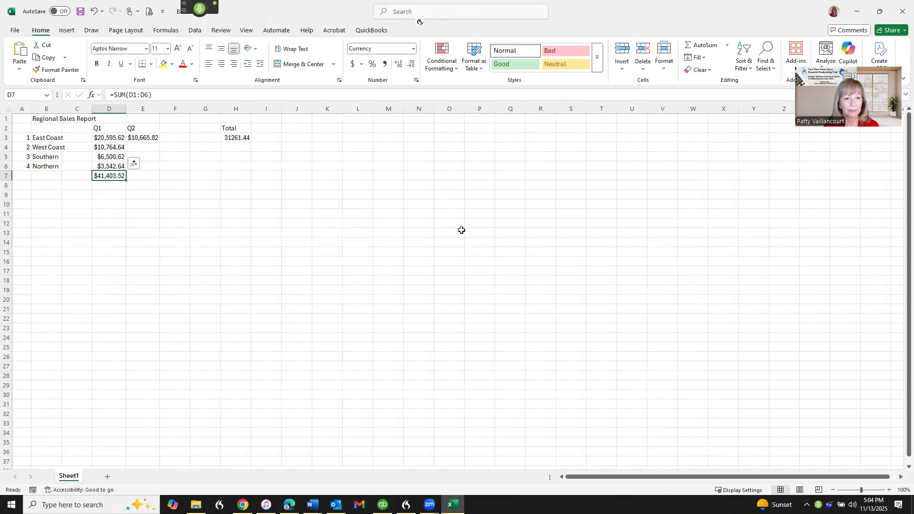
{"action": "key", "text": "ctrl+b"}
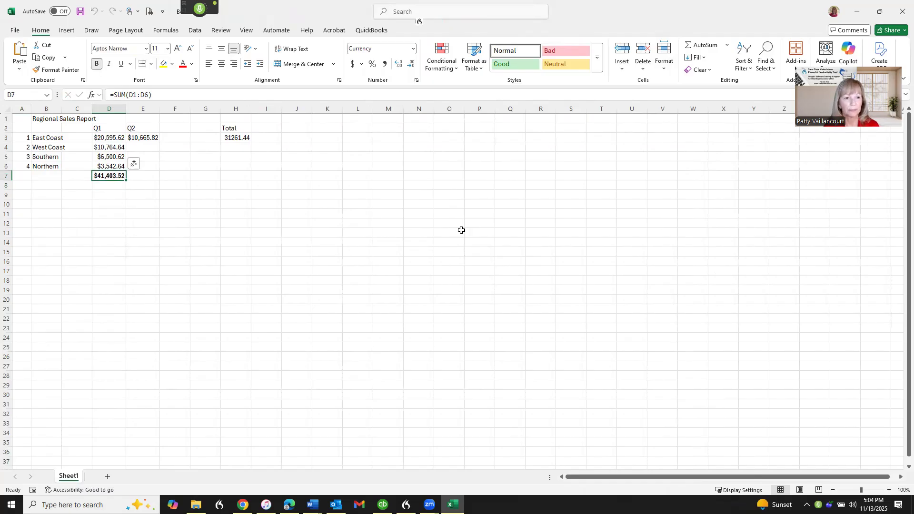
Make the Q1, Q2 and Total headings across row 2 bold
{"action": "key", "text": "Up"}
{"action": "key", "text": "Up"}
{"action": "key", "text": "Up"}
{"action": "key", "text": "Up"}
{"action": "key", "text": "Up"}
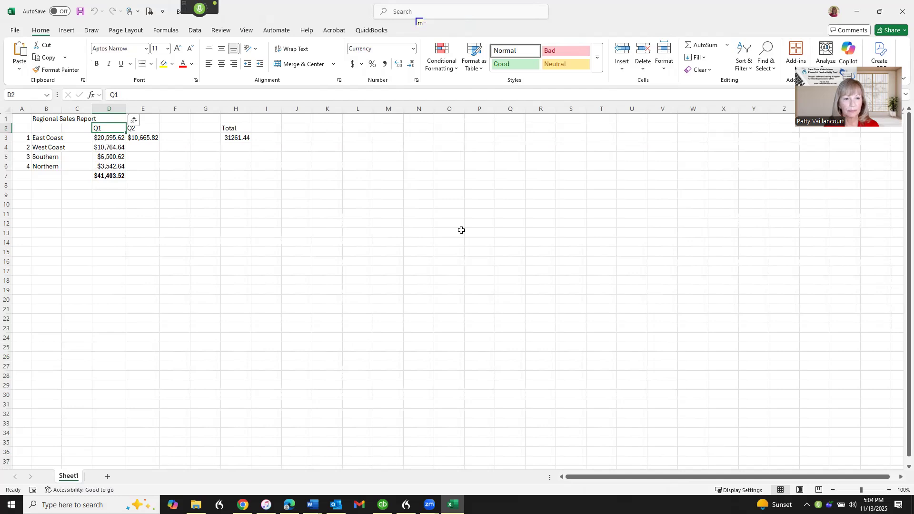
{"action": "key", "text": "shift+space"}
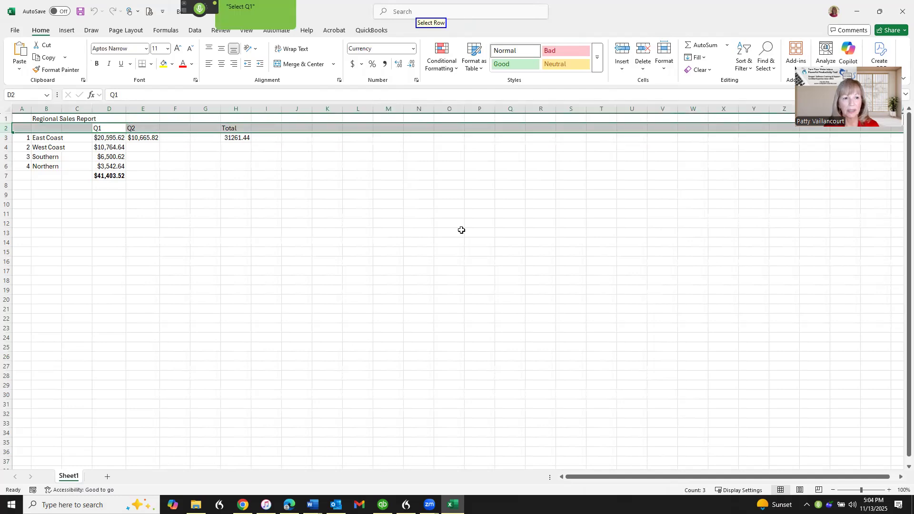
{"action": "key", "text": "shift+BackSpace"}
{"action": "key", "text": "ctrl+b"}
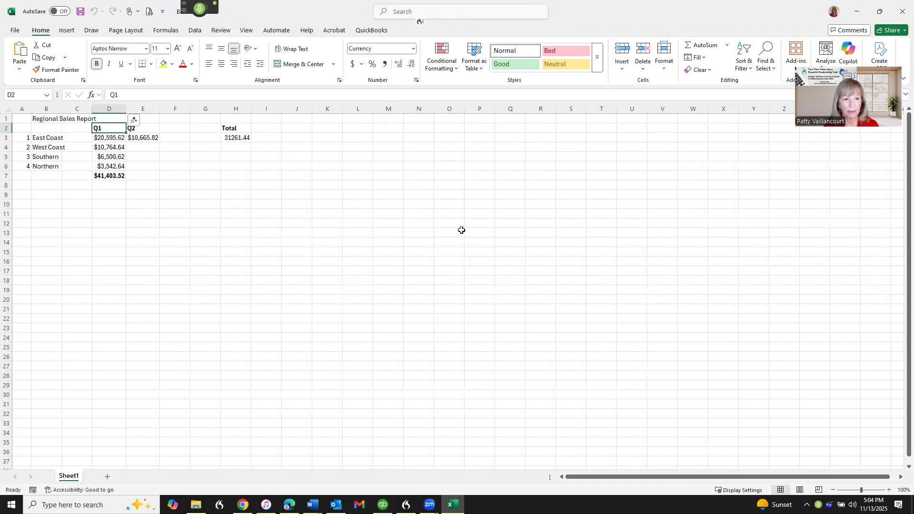
Rename the worksheet to Regional Sales Report
{"action": "key", "text": "alt+h"}
{"action": "key", "text": "o"}
{"action": "key", "text": "r"}
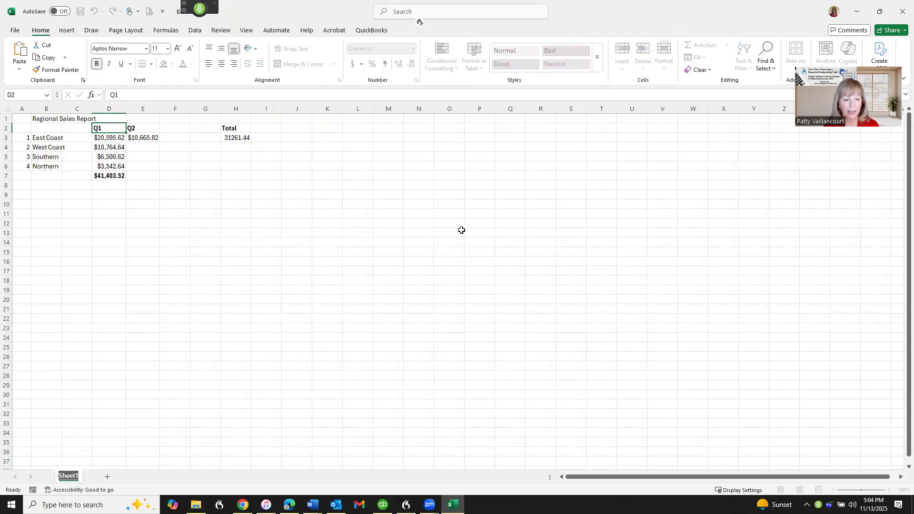
{"action": "type", "text": "Regional Sales Report"}
{"action": "key", "text": "Return"}
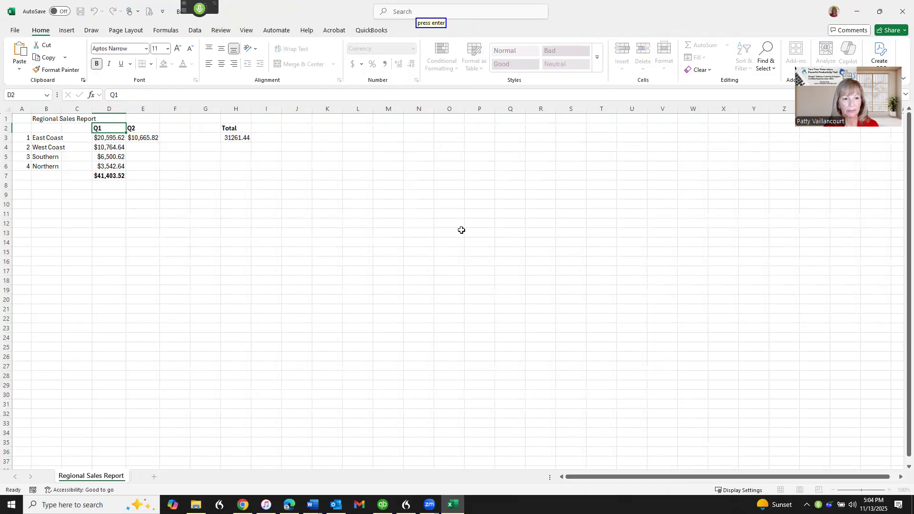
{"action": "key", "text": "Return"}
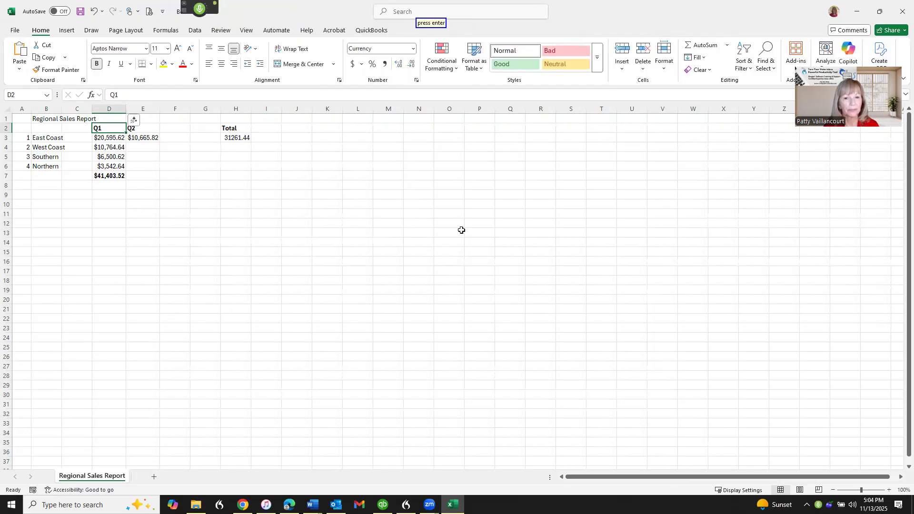